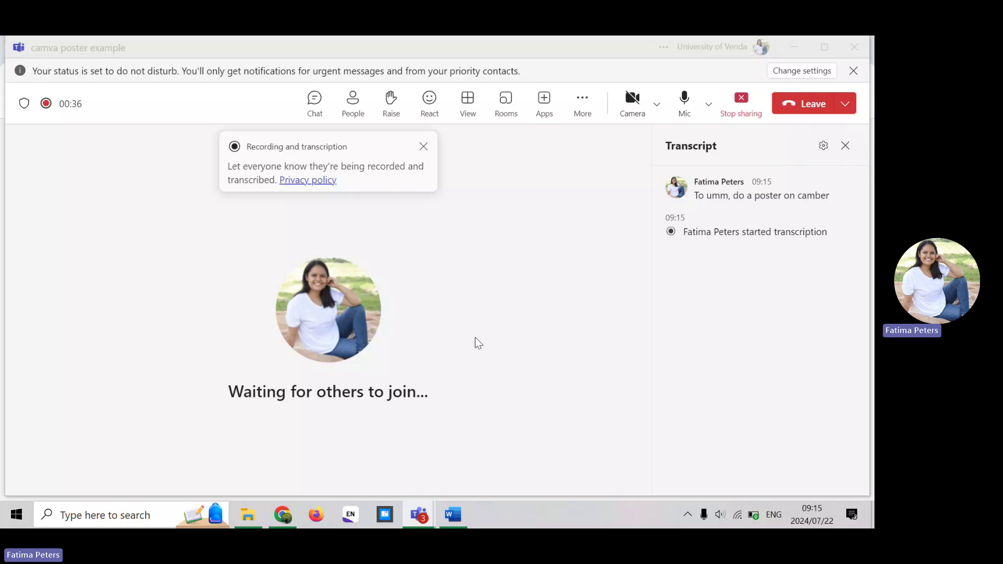
Step: Switch from the Teams meeting to the browser showing the Join your Teams meeting page
{"action": "left_click", "coordinate": [283, 515]}
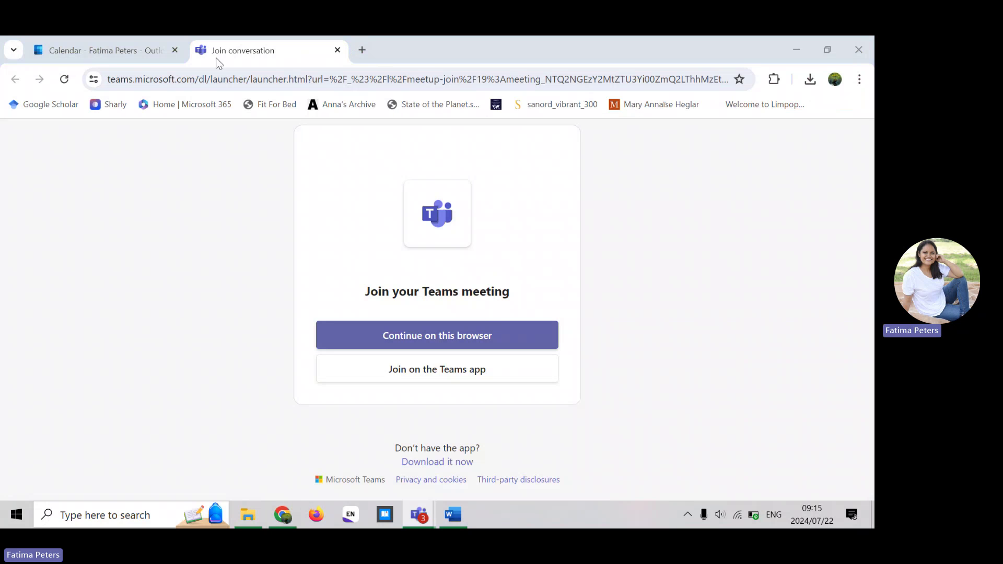
Step: Search Google for 'camva' in a new tab and open the Canva website from the results
{"action": "left_click", "coordinate": [361, 52]}
{"action": "left_click", "coordinate": [355, 331]}
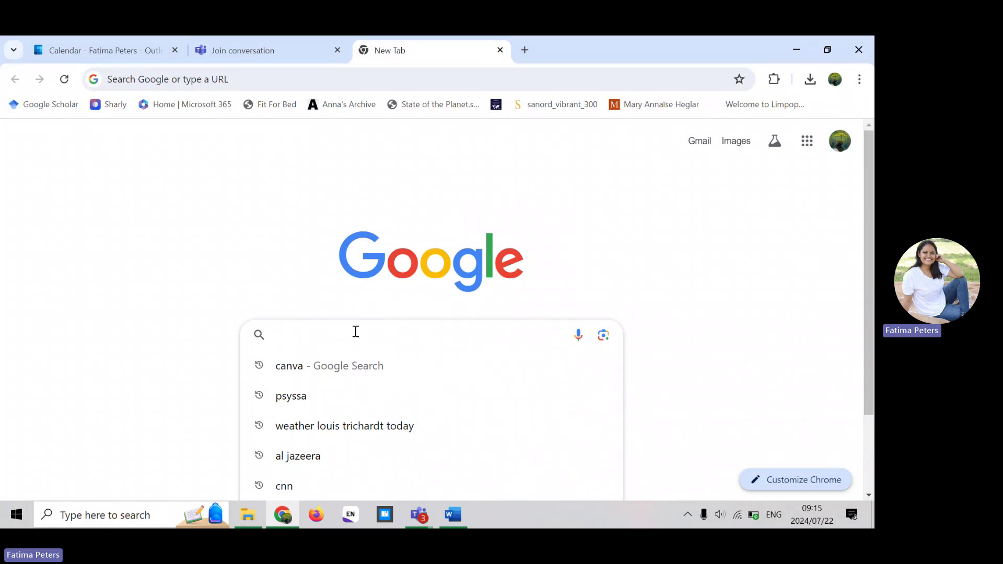
{"action": "type", "text": "camva"}
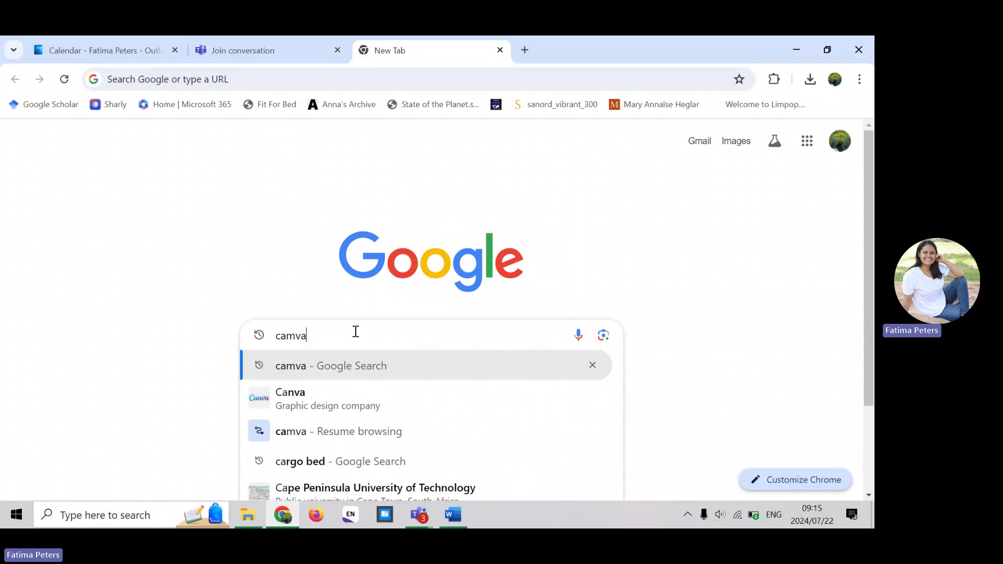
{"action": "key", "text": "Return"}
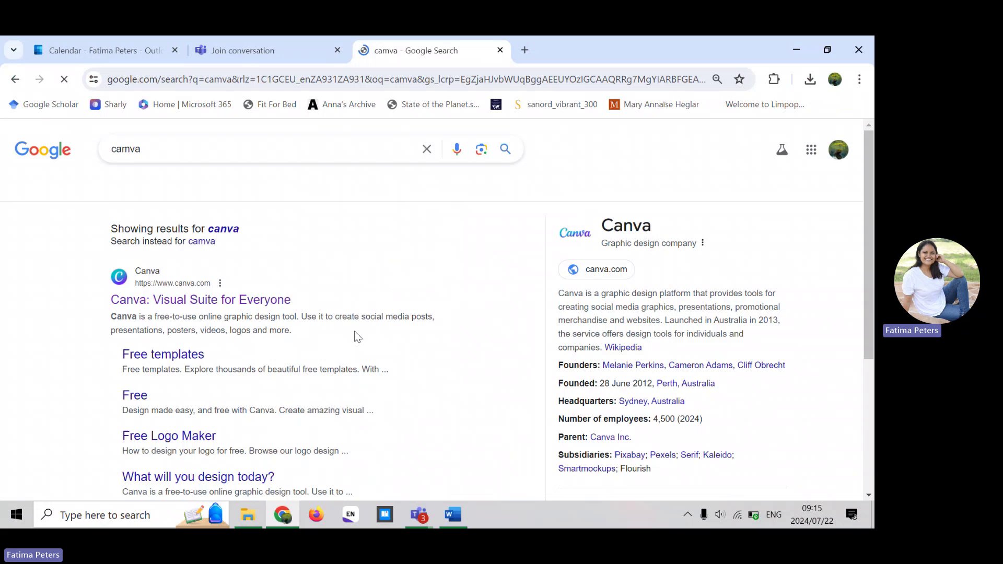
{"action": "left_click", "coordinate": [168, 301]}
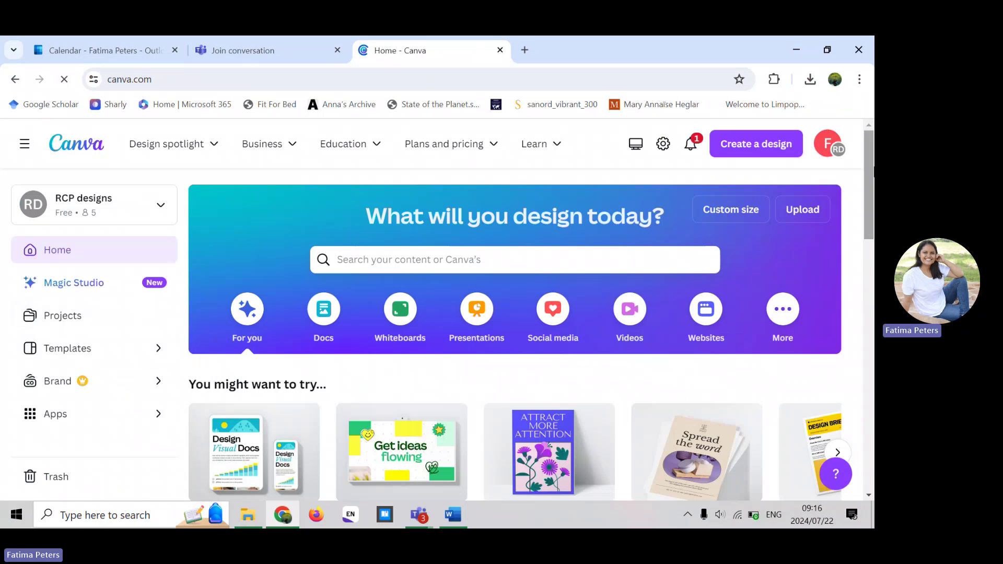
Step: Page through Canva's 'You might want to try' design-type suggestions, then return to the top
{"action": "left_click_drag", "start_coordinate": [873, 170], "coordinate": [873, 236]}
{"action": "scroll", "coordinate": [388, 252], "scroll_direction": "up", "scroll_amount": 2}
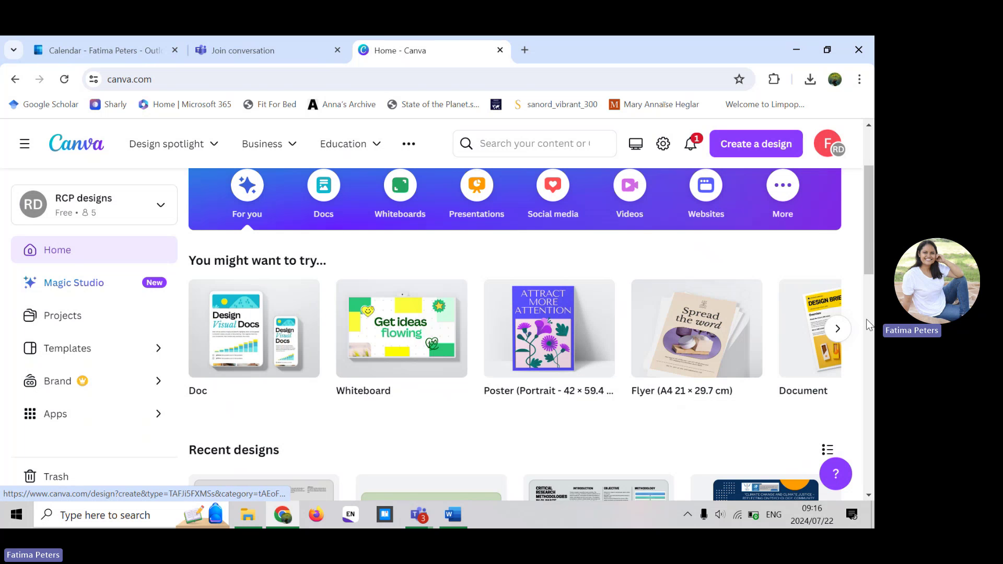
{"action": "left_click", "coordinate": [838, 330]}
{"action": "left_click", "coordinate": [838, 332]}
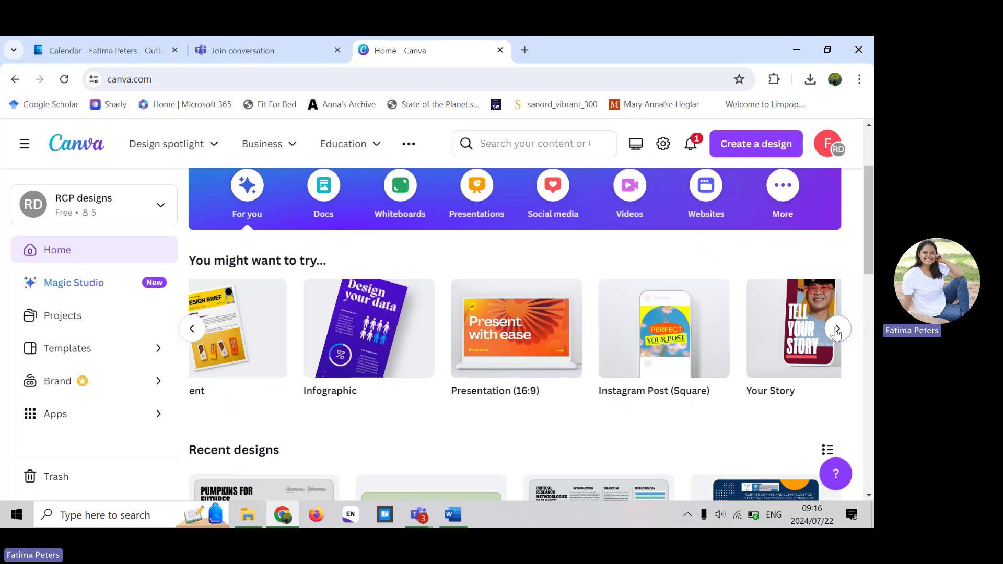
{"action": "left_click", "coordinate": [837, 330]}
{"action": "scroll", "coordinate": [836, 331], "scroll_direction": "up", "scroll_amount": 3}
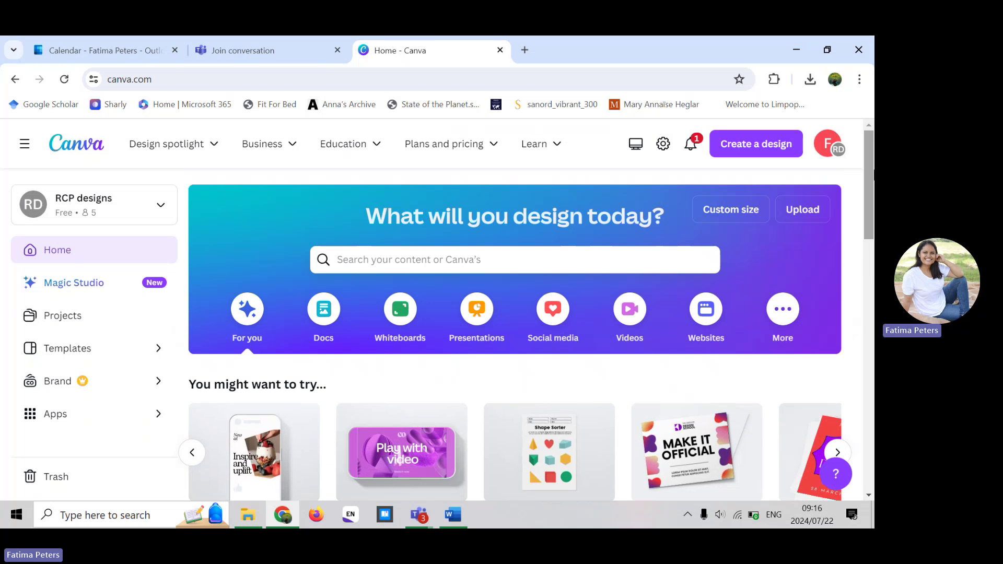
Step: Search Canva's templates for 'academic poster'
{"action": "left_click", "coordinate": [571, 265]}
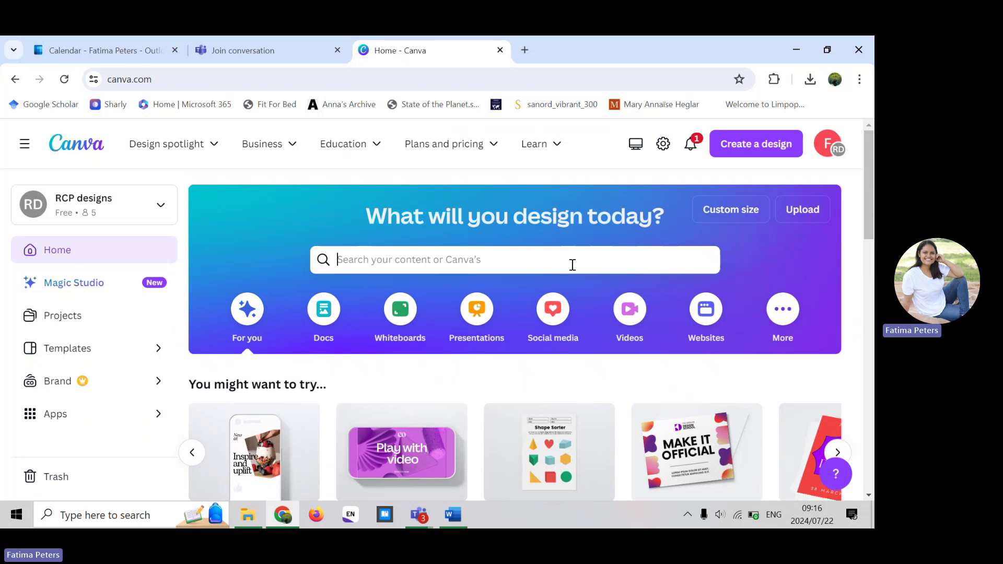
{"action": "type", "text": "academic "}
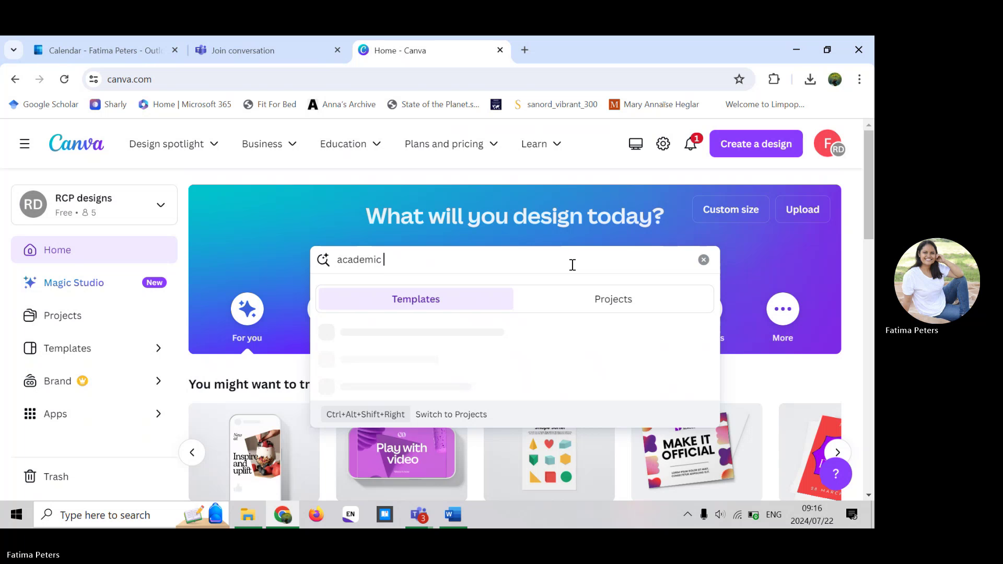
{"action": "type", "text": "poster"}
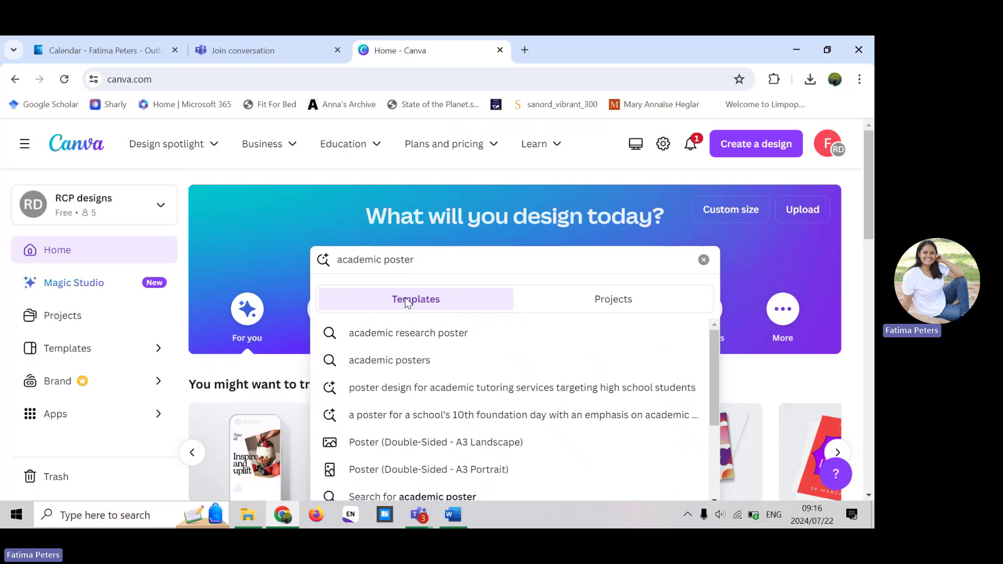
{"action": "key", "text": "Return"}
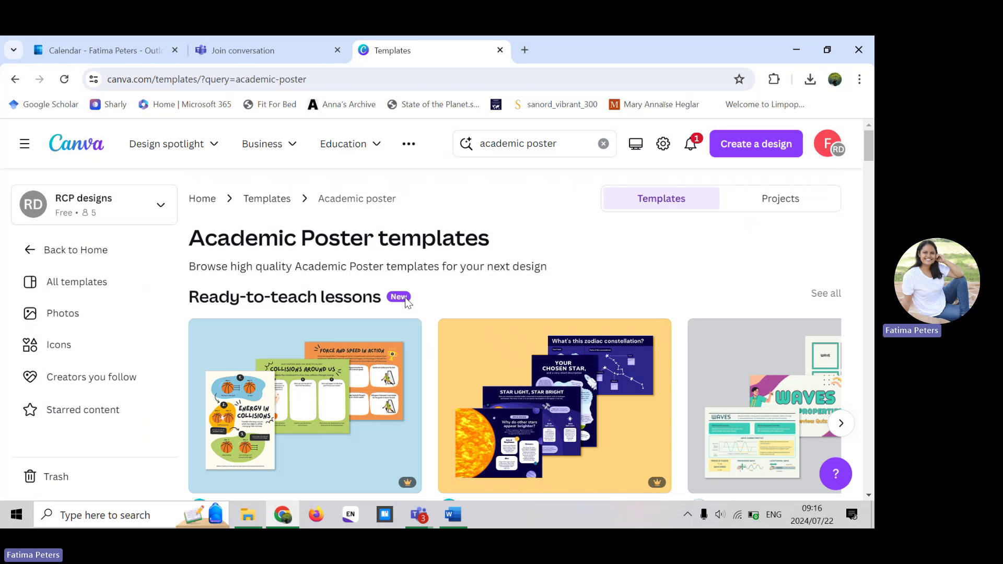
{"action": "left_click_drag", "start_coordinate": [871, 158], "coordinate": [871, 187]}
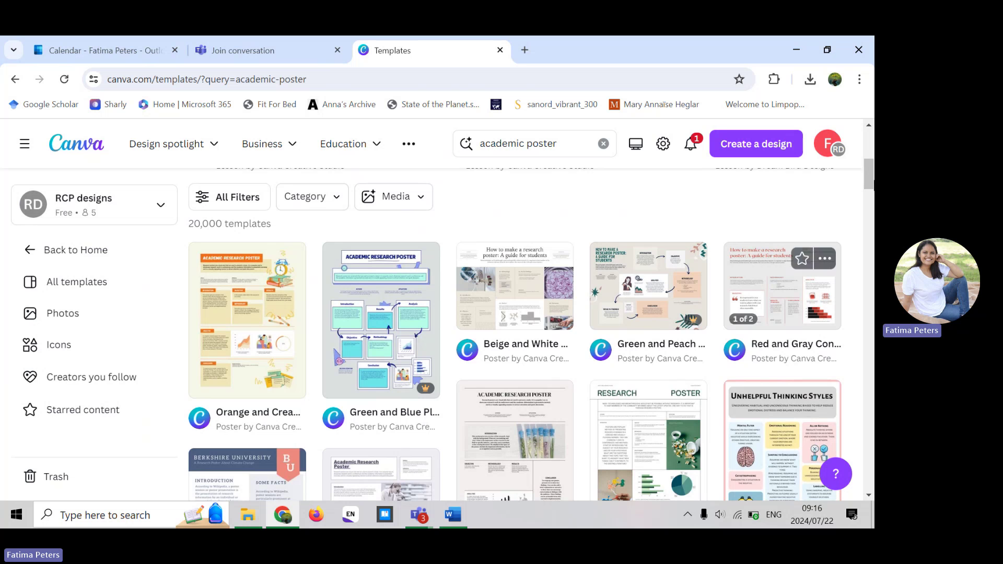
{"action": "left_click_drag", "start_coordinate": [871, 172], "coordinate": [868, 224]}
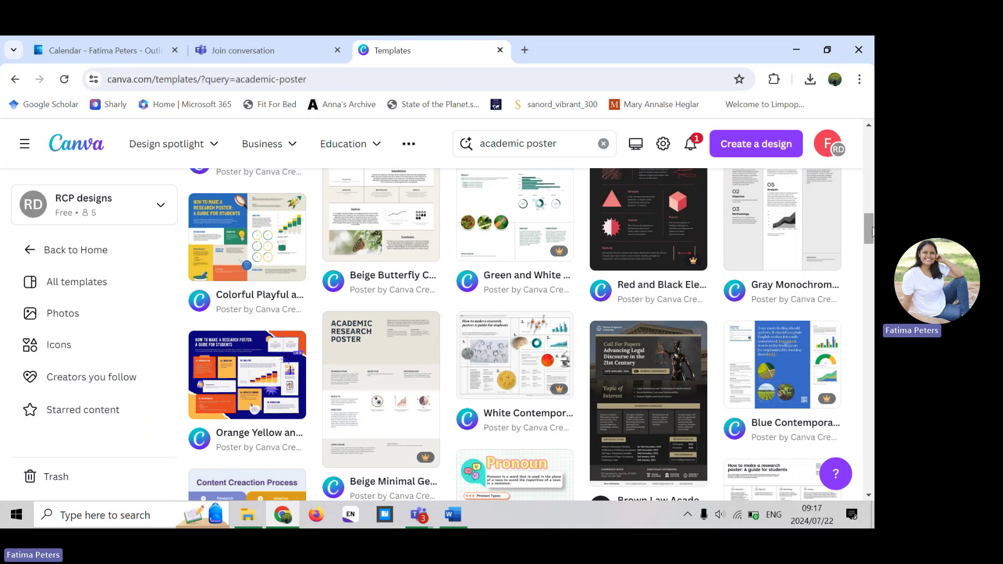
{"action": "left_click_drag", "start_coordinate": [871, 229], "coordinate": [871, 177]}
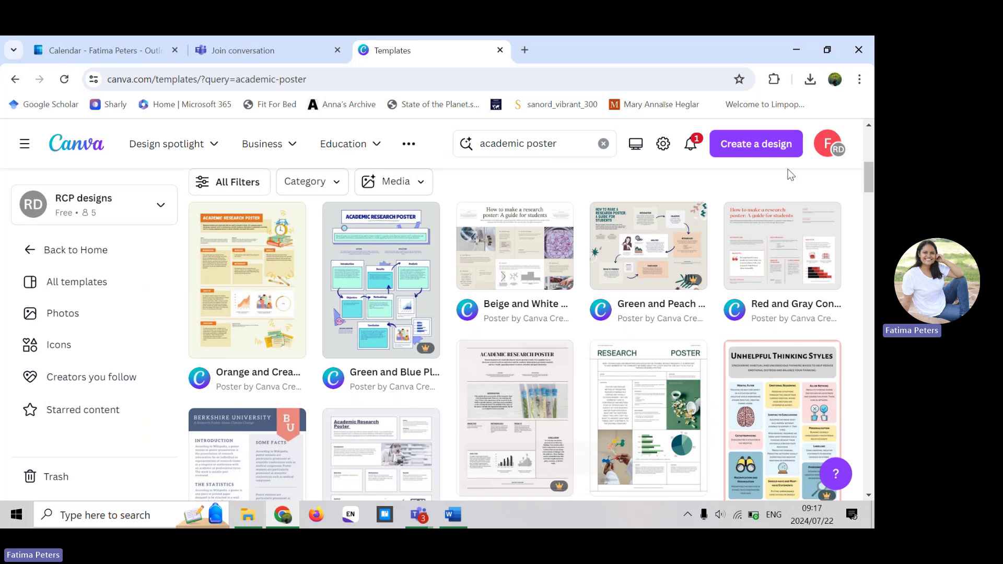
{"action": "scroll", "coordinate": [871, 187], "scroll_direction": "down", "scroll_amount": 2}
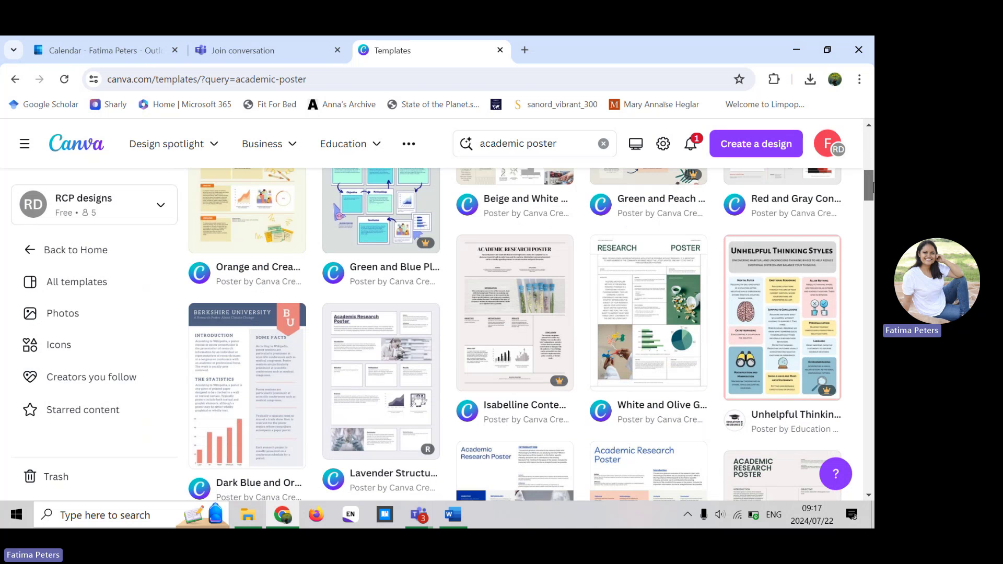
{"action": "scroll", "coordinate": [871, 187], "scroll_direction": "down", "scroll_amount": 1}
{"action": "scroll", "coordinate": [531, 335], "scroll_direction": "up", "scroll_amount": 1}
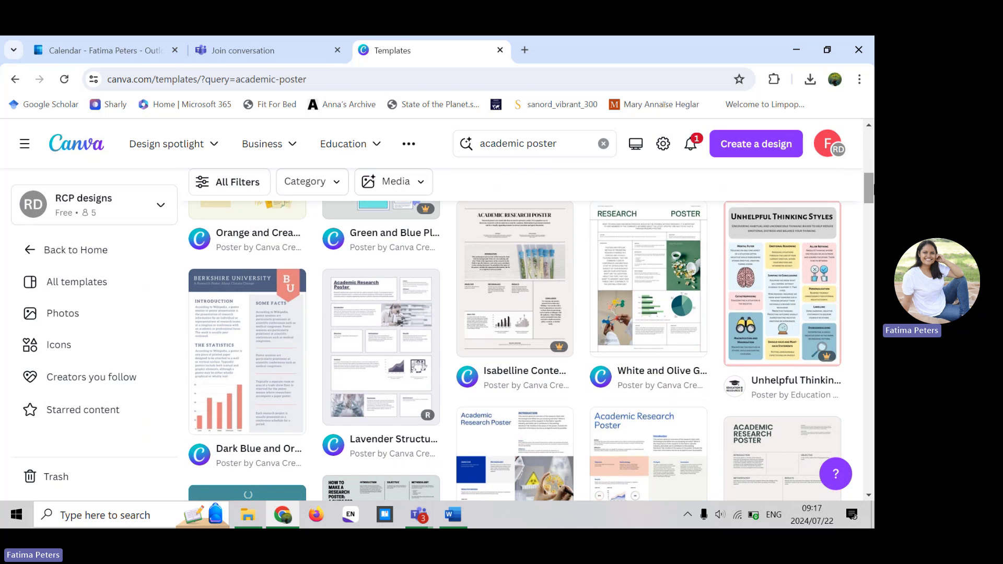
{"action": "left_click_drag", "start_coordinate": [868, 185], "coordinate": [867, 246]}
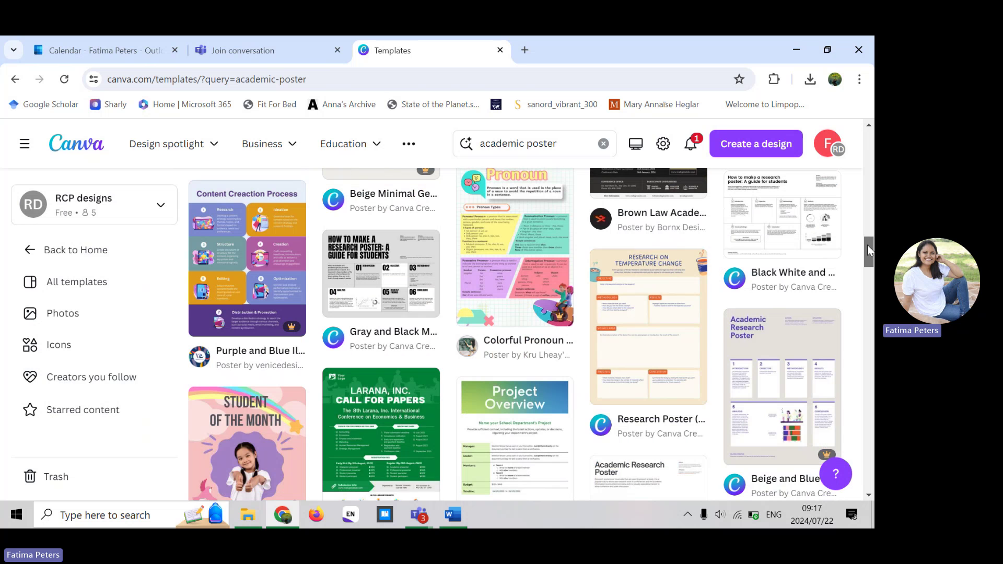
Step: Preview the Gray and Black Monochromatic research poster template and customize it in the editor
{"action": "left_click", "coordinate": [355, 287]}
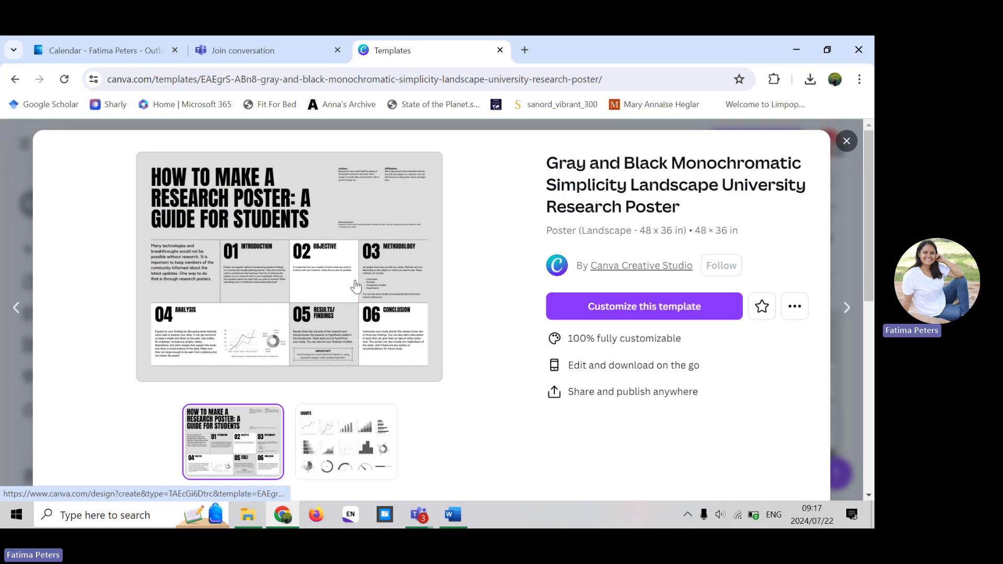
{"action": "left_click", "coordinate": [611, 311]}
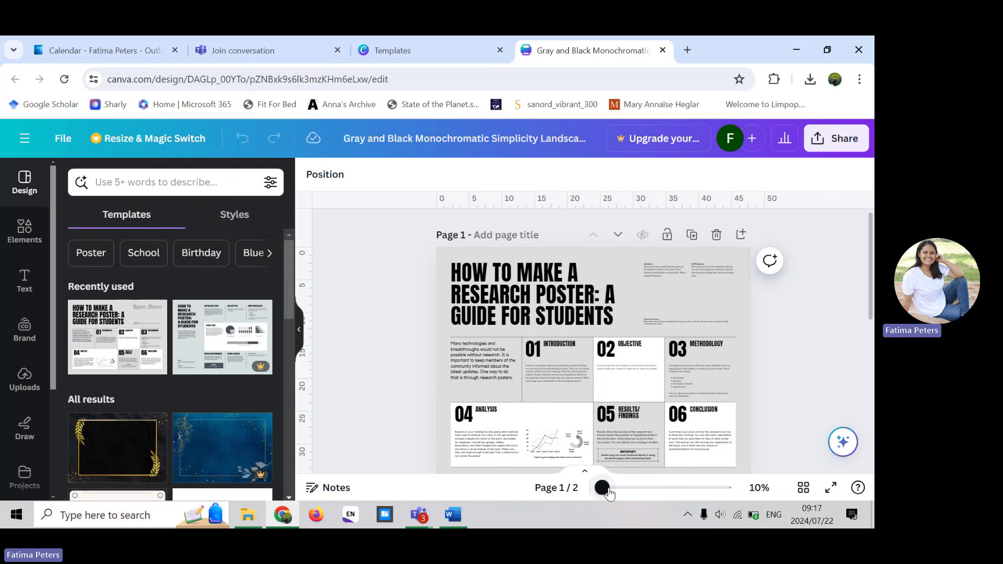
Step: Zoom out to about 14% to fit the whole poster, then scroll to the CHARTS page 2
{"action": "left_click_drag", "start_coordinate": [606, 491], "coordinate": [625, 497]}
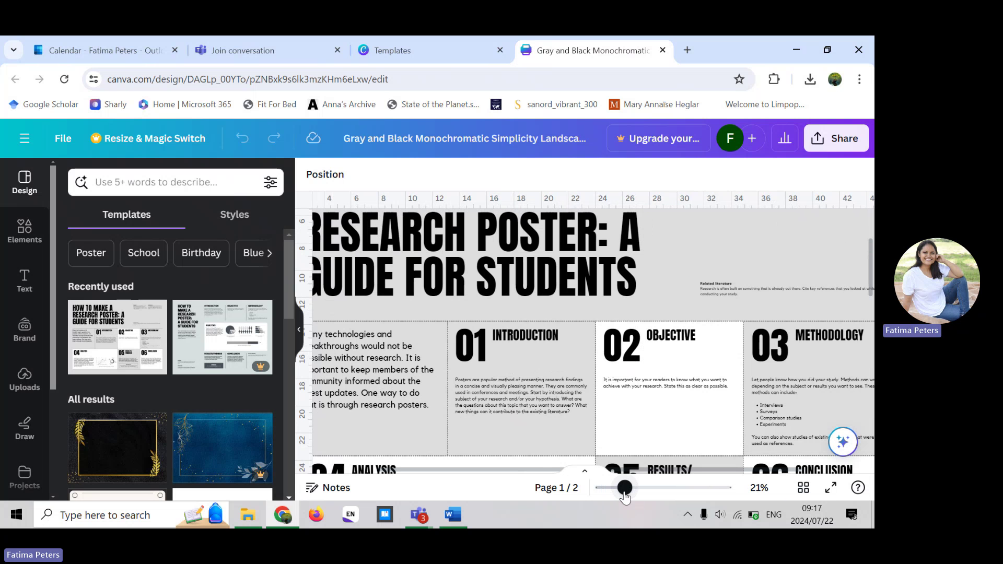
{"action": "scroll", "coordinate": [633, 483], "scroll_direction": "right", "scroll_amount": 3}
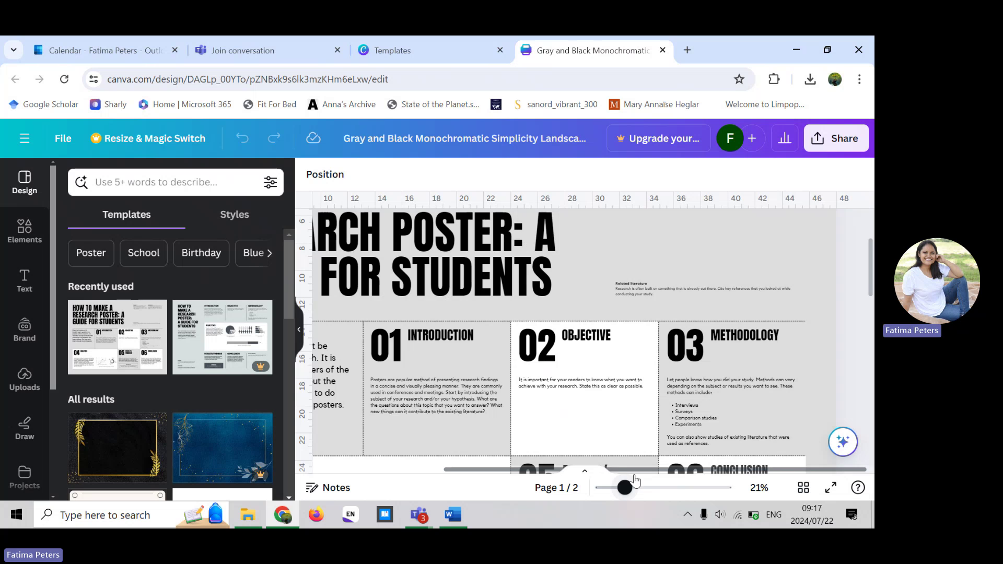
{"action": "scroll", "coordinate": [624, 483], "scroll_direction": "left", "scroll_amount": 3}
{"action": "scroll", "coordinate": [470, 480], "scroll_direction": "right", "scroll_amount": 1}
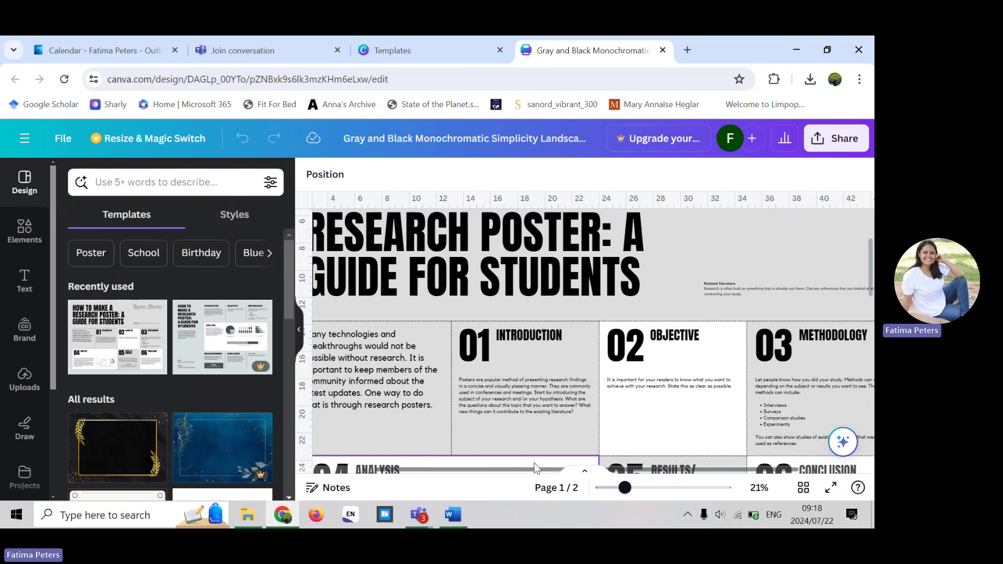
{"action": "left_click", "coordinate": [611, 488]}
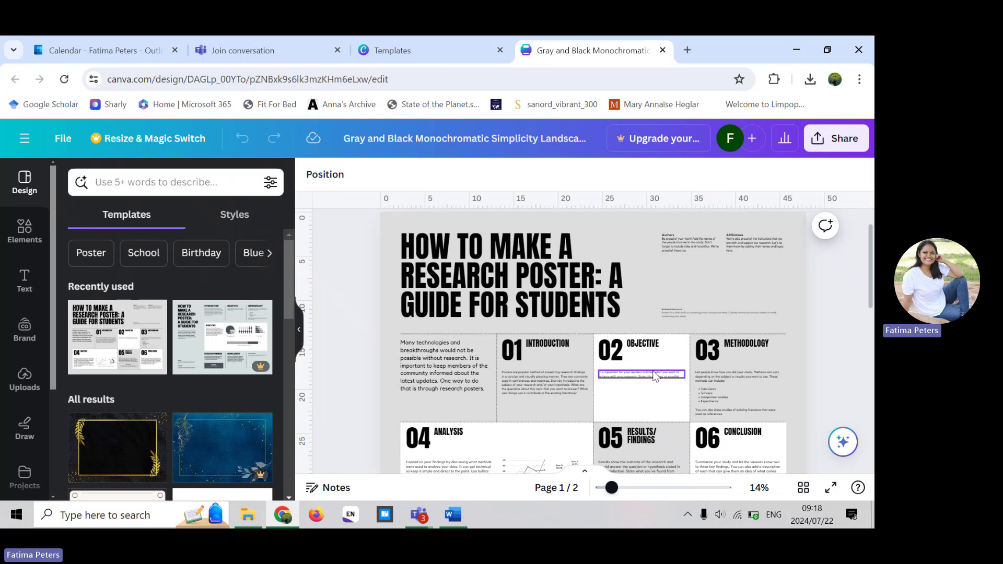
{"action": "scroll", "coordinate": [584, 339], "scroll_direction": "down", "scroll_amount": 2}
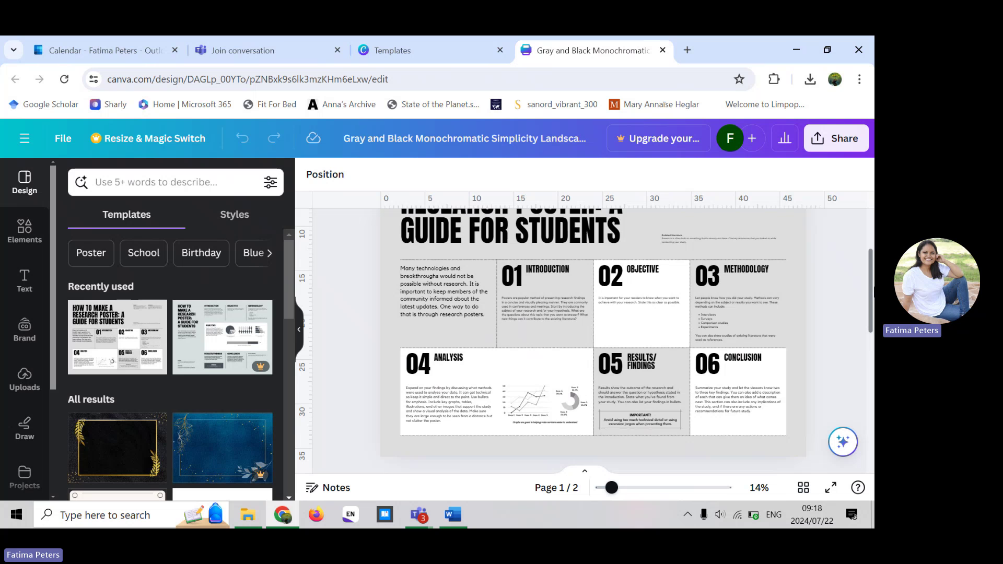
{"action": "left_click_drag", "start_coordinate": [871, 287], "coordinate": [871, 372]}
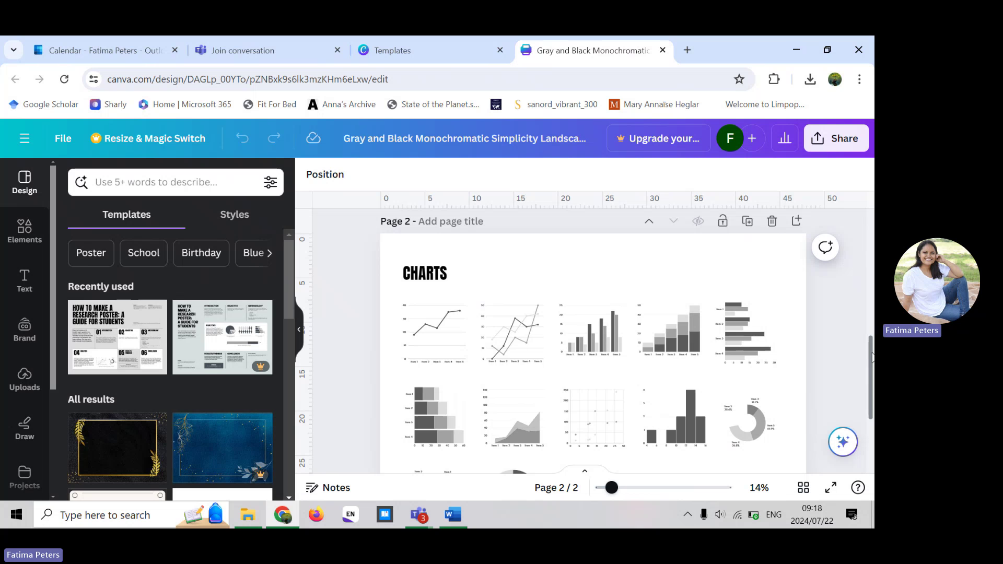
{"action": "left_click_drag", "start_coordinate": [871, 358], "coordinate": [871, 400]}
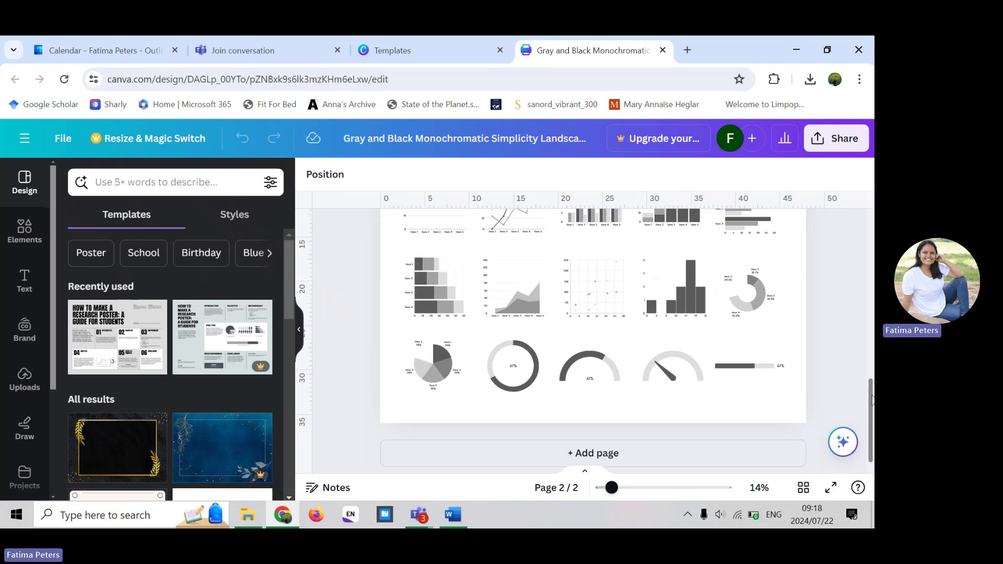
{"action": "scroll", "coordinate": [871, 400], "scroll_direction": "up", "scroll_amount": 2}
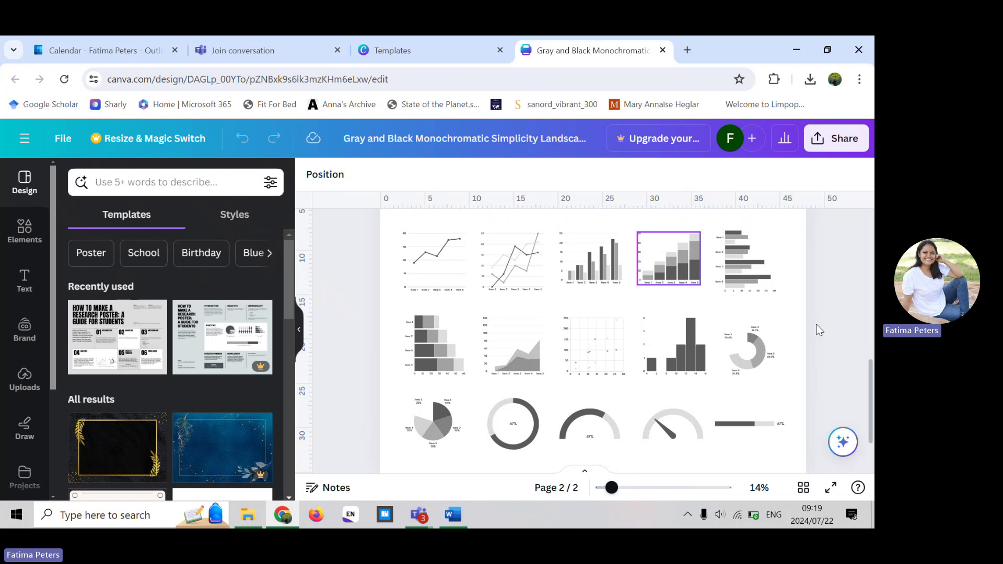
{"action": "left_click_drag", "start_coordinate": [872, 395], "coordinate": [873, 272]}
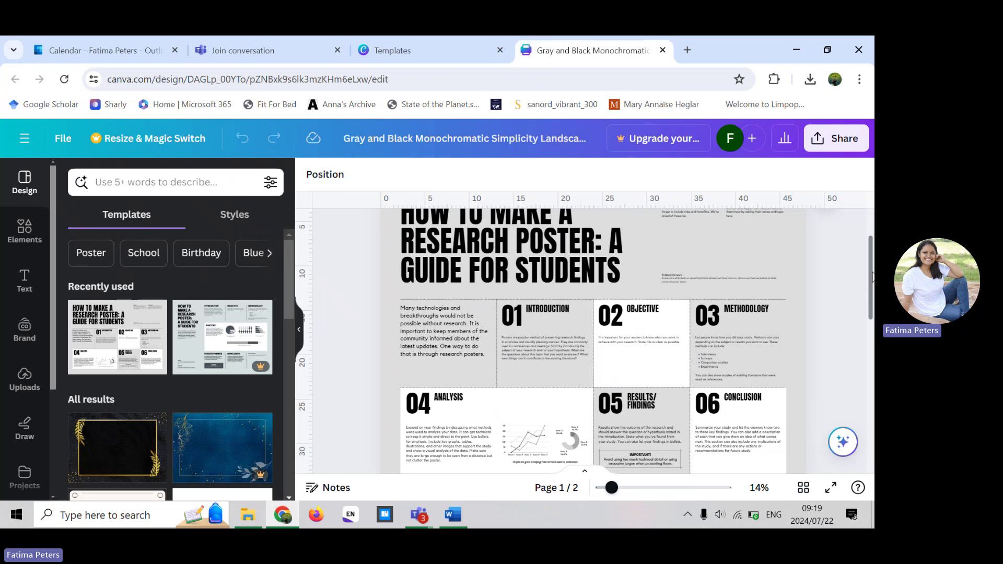
{"action": "scroll", "coordinate": [871, 276], "scroll_direction": "down", "scroll_amount": 1}
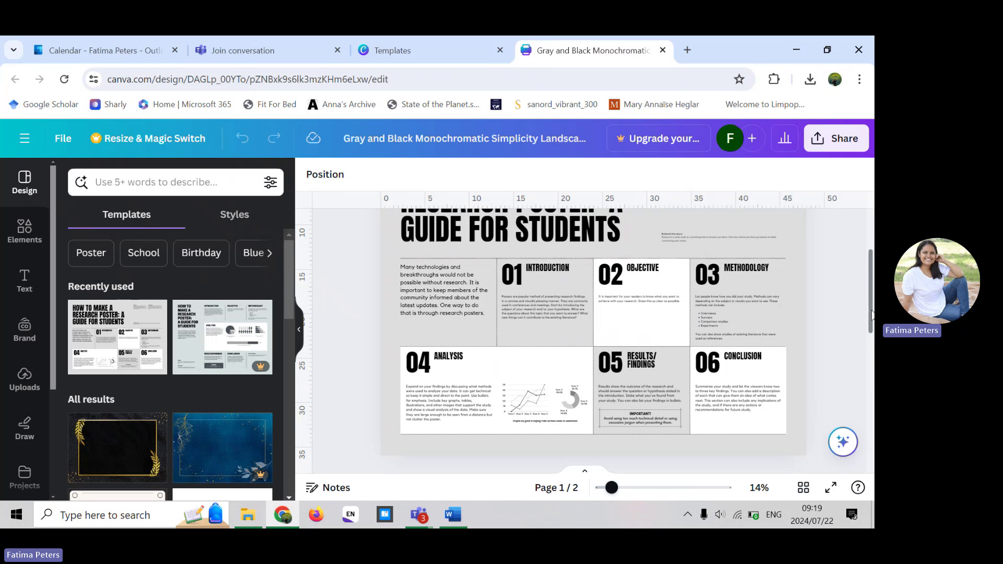
{"action": "scroll", "coordinate": [871, 313], "scroll_direction": "down", "scroll_amount": 7}
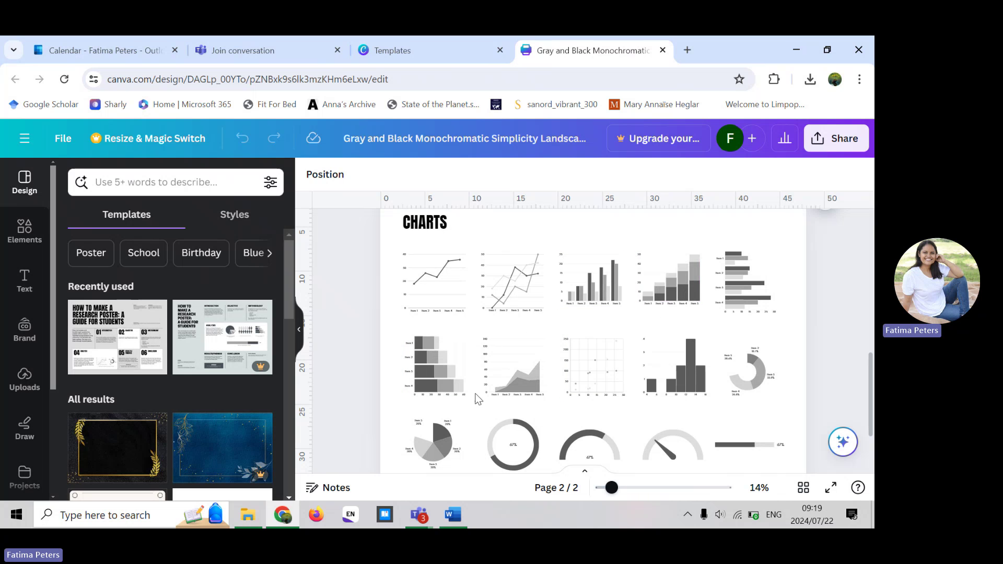
{"action": "scroll", "coordinate": [871, 412], "scroll_direction": "down", "scroll_amount": 2}
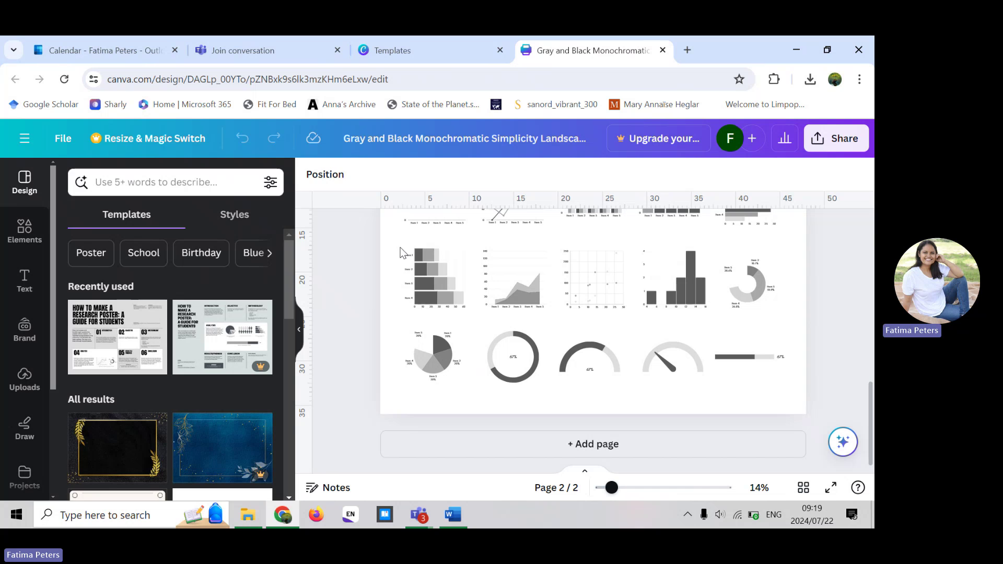
{"action": "left_click", "coordinate": [416, 272]}
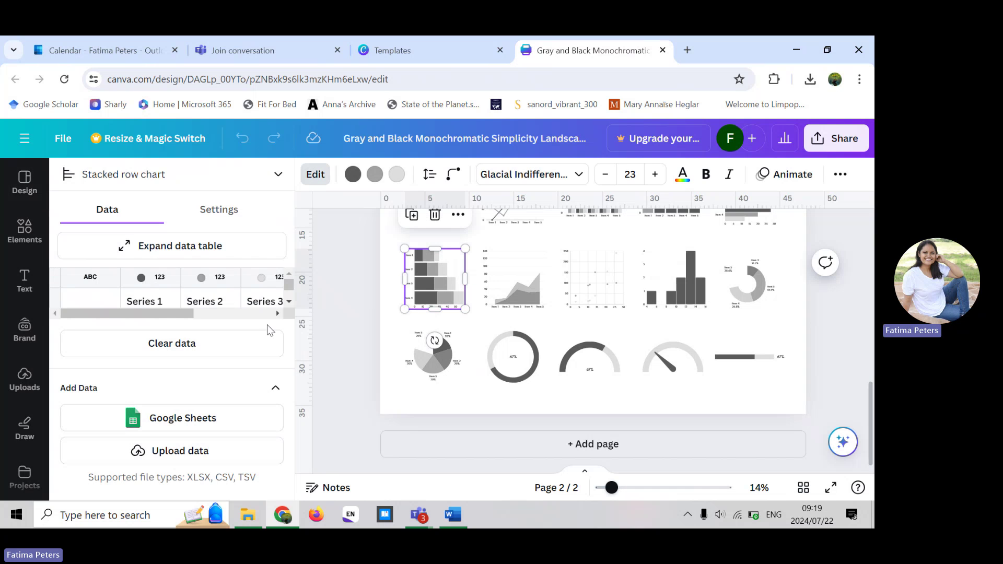
{"action": "mouse_move", "coordinate": [151, 313]}
{"action": "left_mouse_down"}
{"action": "mouse_move", "coordinate": [260, 316]}
{"action": "mouse_move", "coordinate": [141, 327]}
{"action": "left_mouse_up"}
{"action": "scroll", "coordinate": [290, 298], "scroll_direction": "down", "scroll_amount": 1}
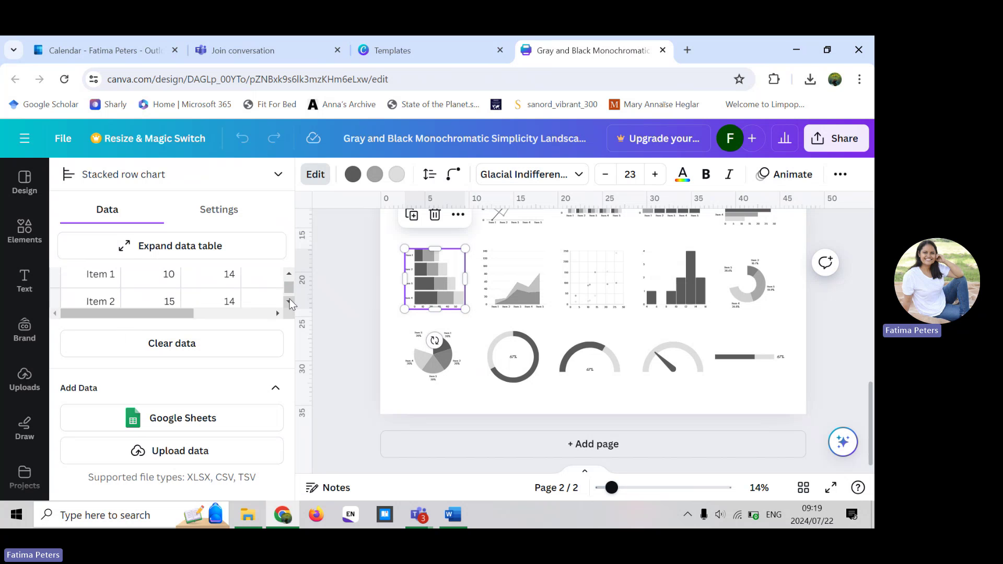
{"action": "scroll", "coordinate": [290, 301], "scroll_direction": "down", "scroll_amount": 1}
{"action": "scroll", "coordinate": [293, 282], "scroll_direction": "up", "scroll_amount": 2}
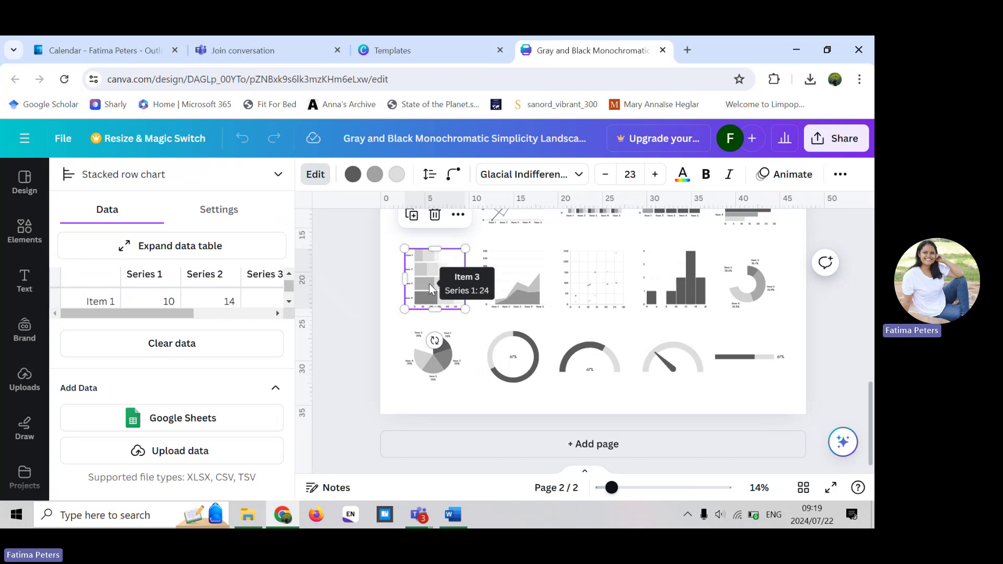
{"action": "mouse_move", "coordinate": [425, 267]}
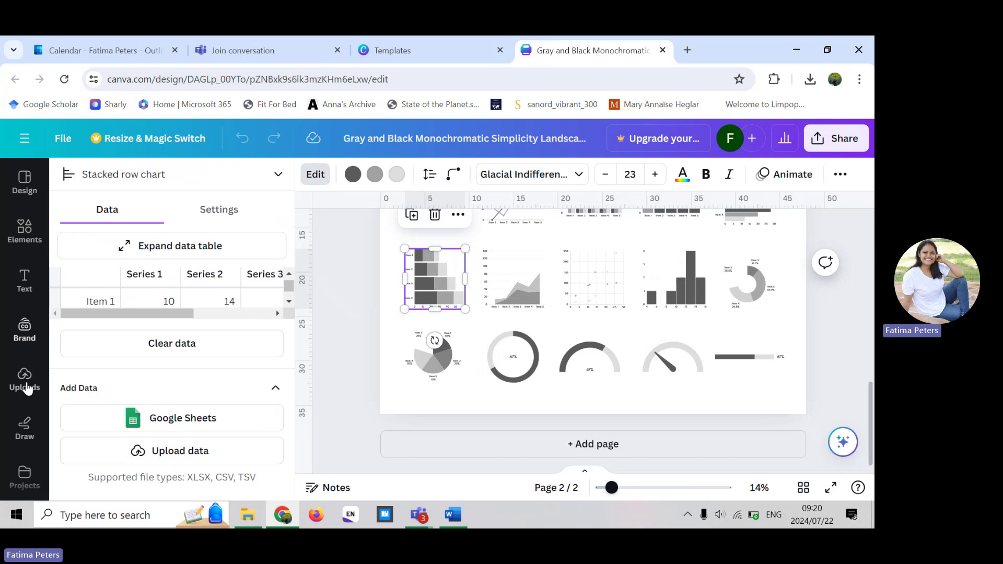
{"action": "left_click", "coordinate": [27, 183]}
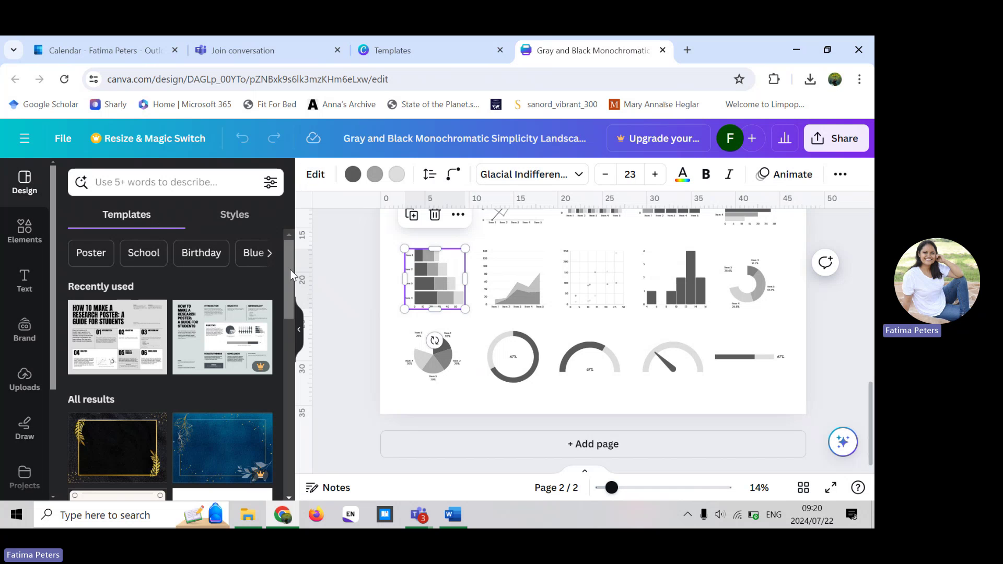
Step: Show the text colour choices for the poster text
{"action": "left_click_drag", "start_coordinate": [290, 268], "coordinate": [303, 424]}
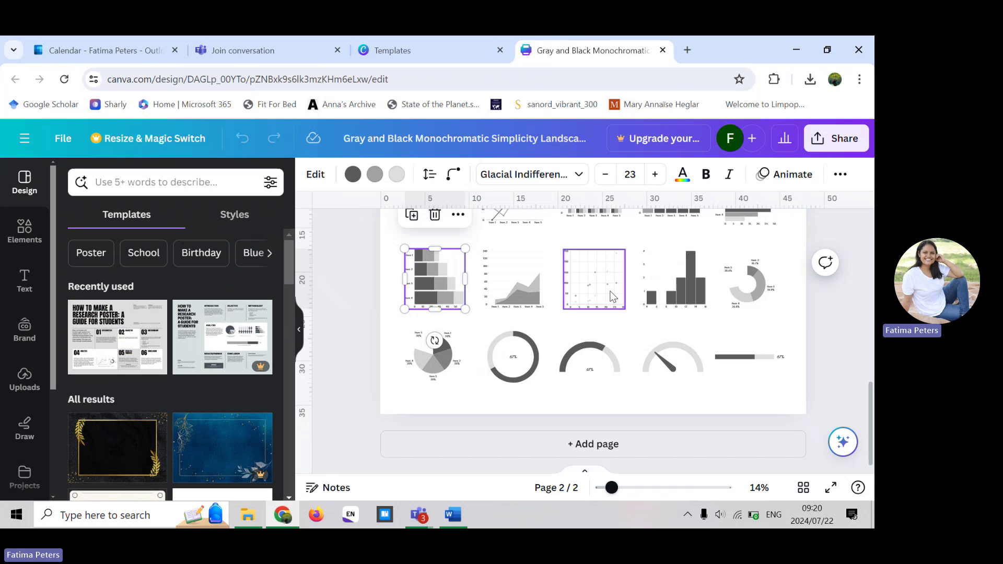
{"action": "left_click", "coordinate": [682, 175]}
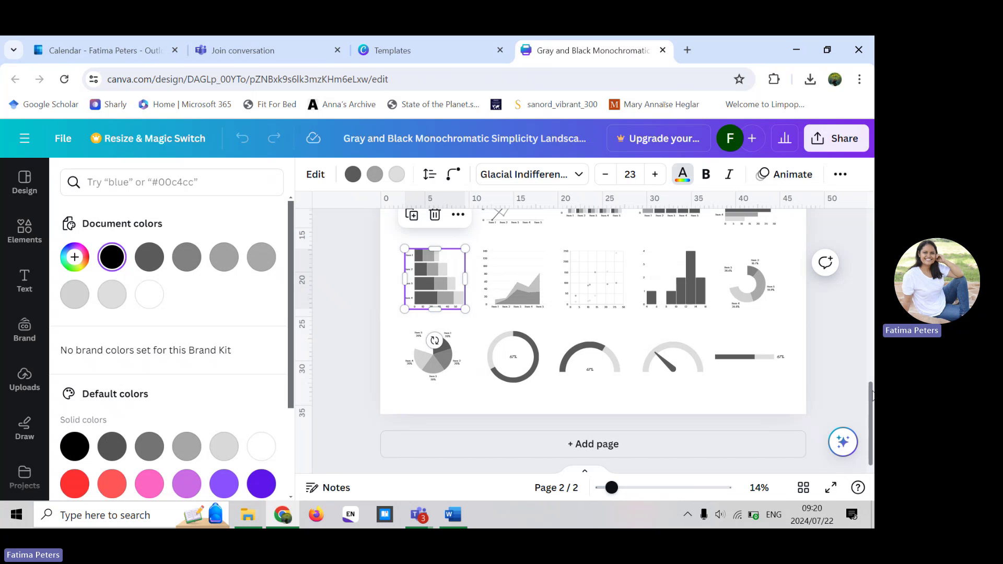
{"action": "left_click_drag", "start_coordinate": [871, 395], "coordinate": [870, 237]}
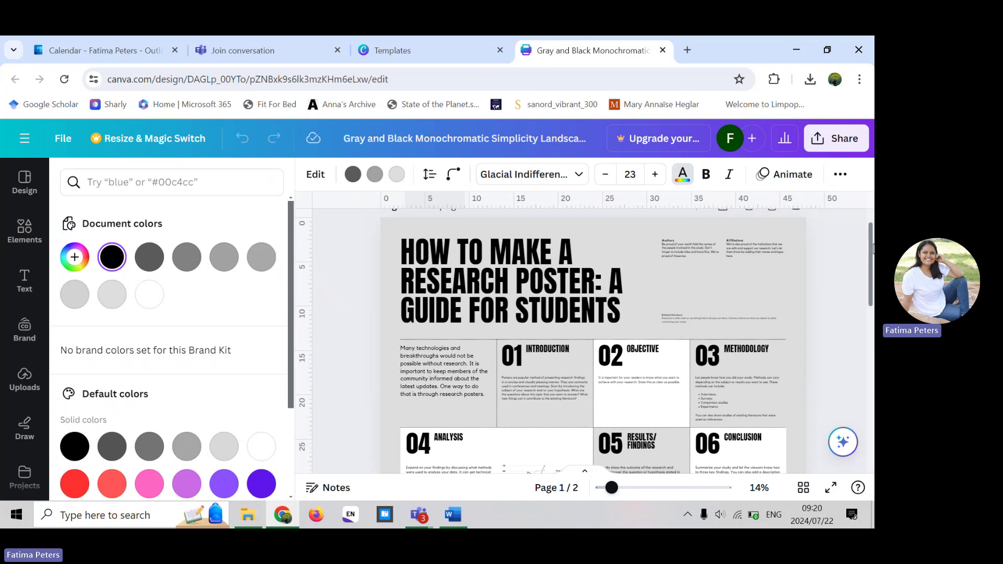
Step: Browse the available fonts list, then bring back the 'camva poster example' Teams meeting
{"action": "left_click", "coordinate": [577, 178]}
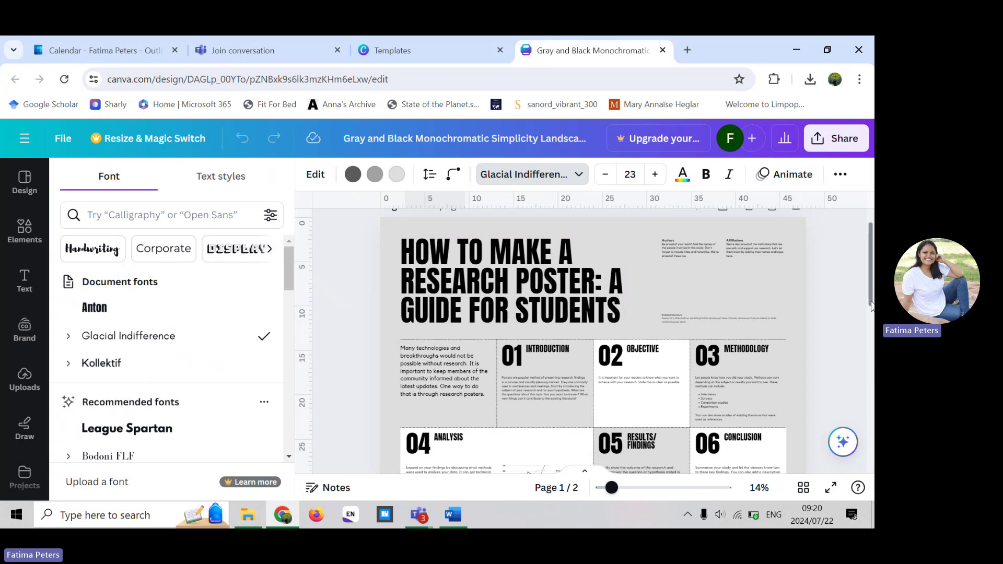
{"action": "scroll", "coordinate": [871, 305], "scroll_direction": "down", "scroll_amount": 10}
{"action": "scroll", "coordinate": [871, 305], "scroll_direction": "up", "scroll_amount": 12}
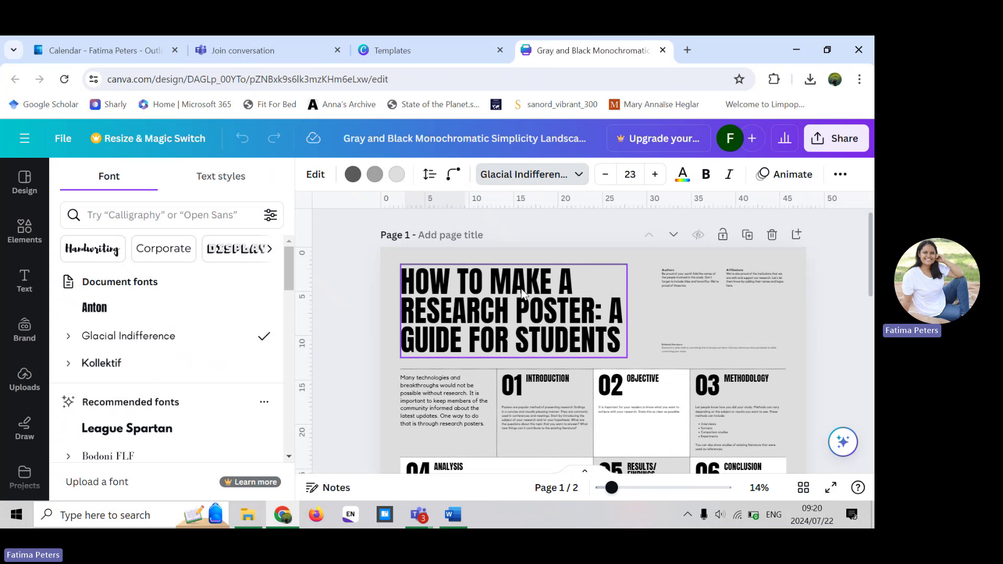
{"action": "mouse_move", "coordinate": [419, 521]}
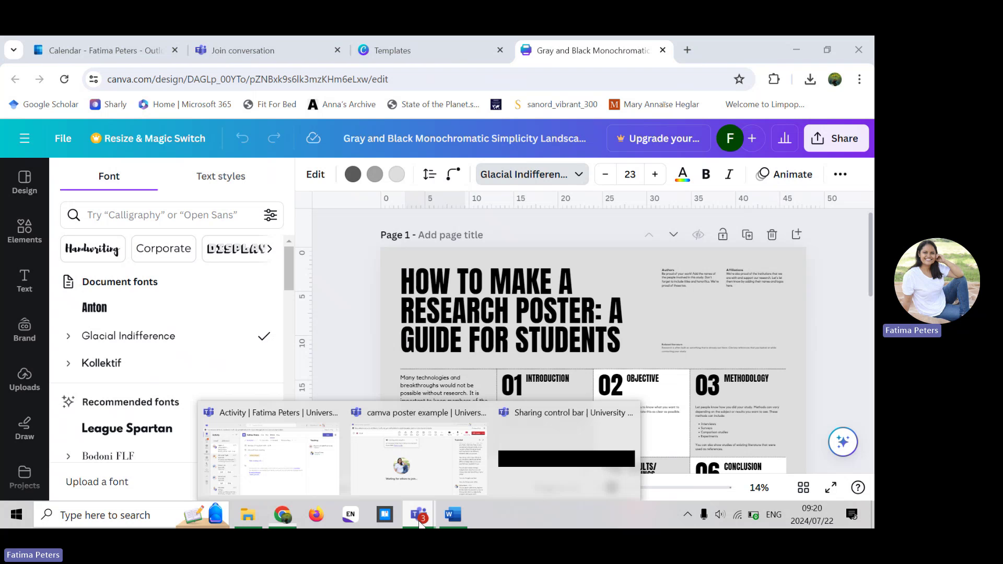
{"action": "left_click", "coordinate": [405, 463]}
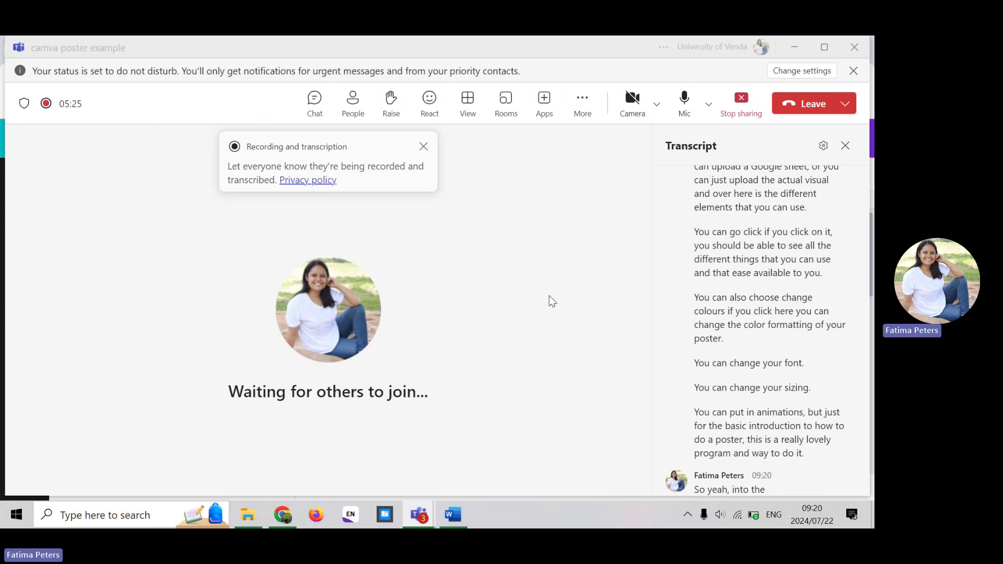